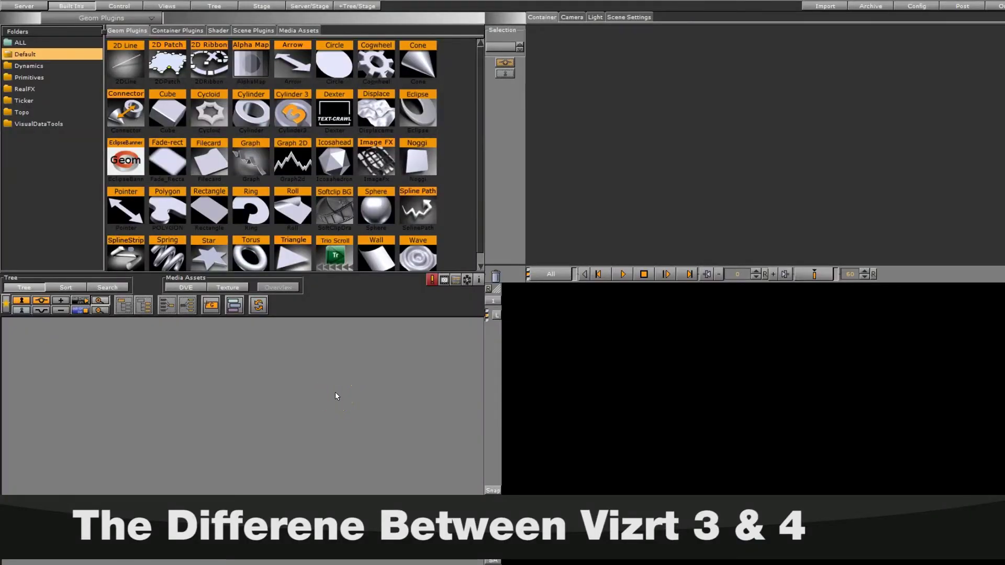
- View the server content and return to the built-in geometry plugins
{"action": "left_click_drag", "start_coordinate": [335, 391], "coordinate": [312, 375]}
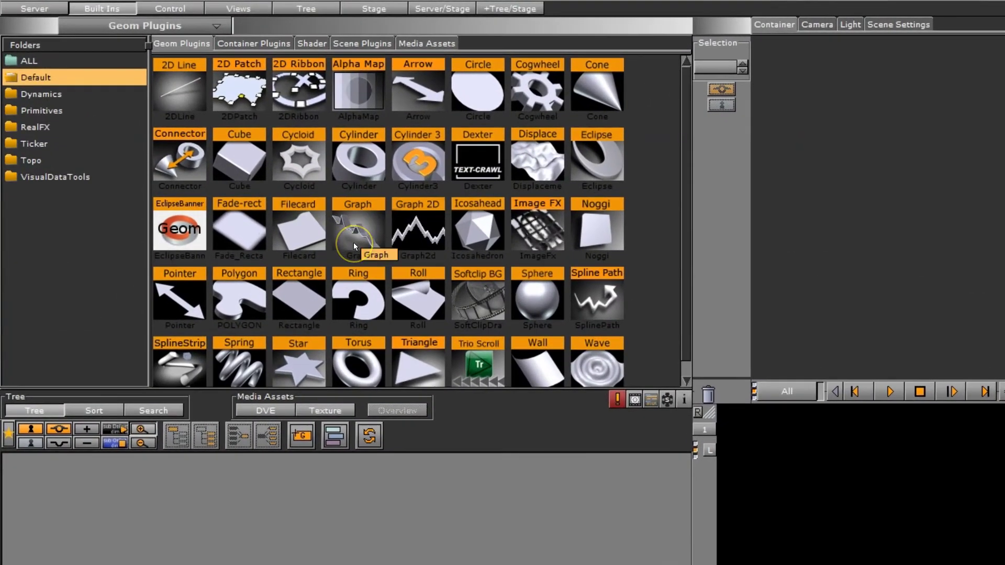
{"action": "left_click", "coordinate": [83, 272]}
{"action": "left_click", "coordinate": [28, 9]}
{"action": "left_click", "coordinate": [85, 8]}
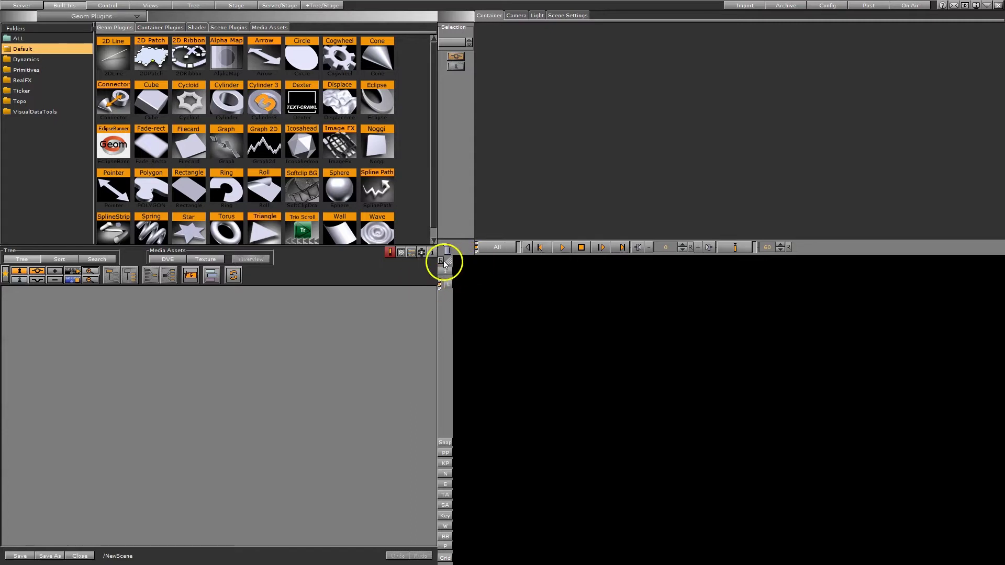
- Resize the workspace areas by moving the shared corner between the plugin, property and render views
{"action": "left_click_drag", "start_coordinate": [444, 243], "coordinate": [383, 191]}
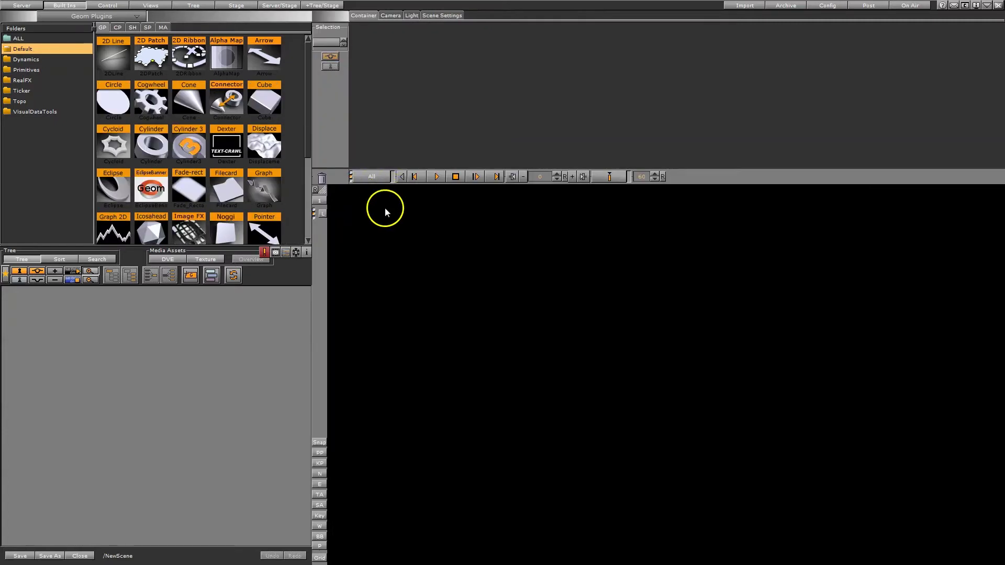
{"action": "left_click_drag", "start_coordinate": [401, 269], "coordinate": [366, 224]}
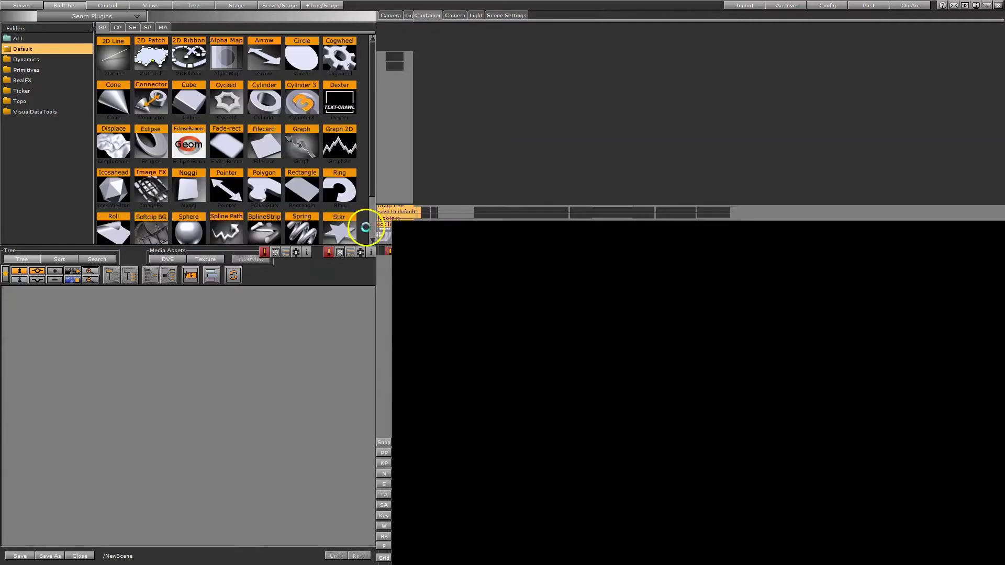
- Look through the Views, Tree, Stage, Server/Stage and +Tree/Stage layouts
{"action": "left_click", "coordinate": [153, 7]}
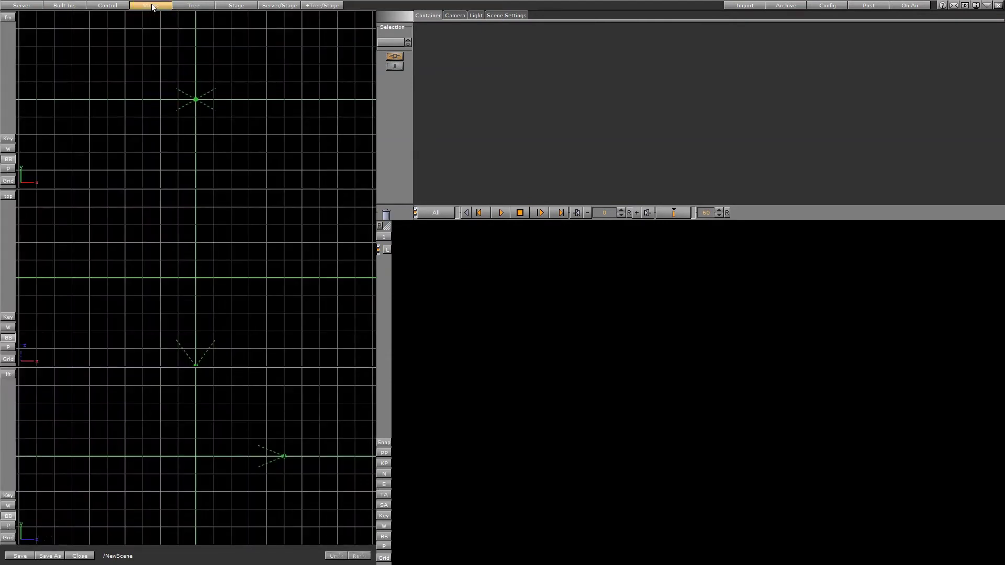
{"action": "left_click", "coordinate": [190, 6]}
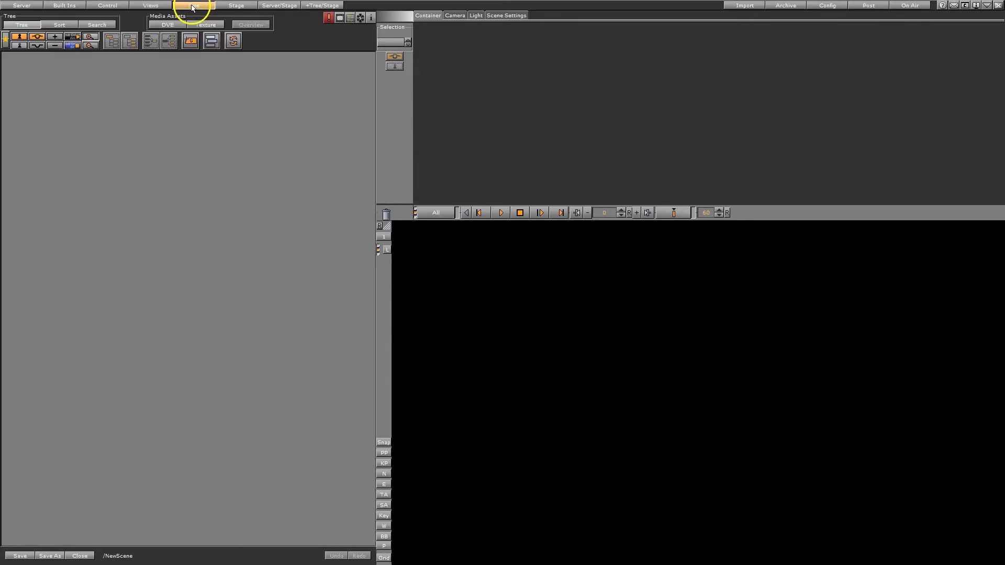
{"action": "left_click", "coordinate": [232, 6]}
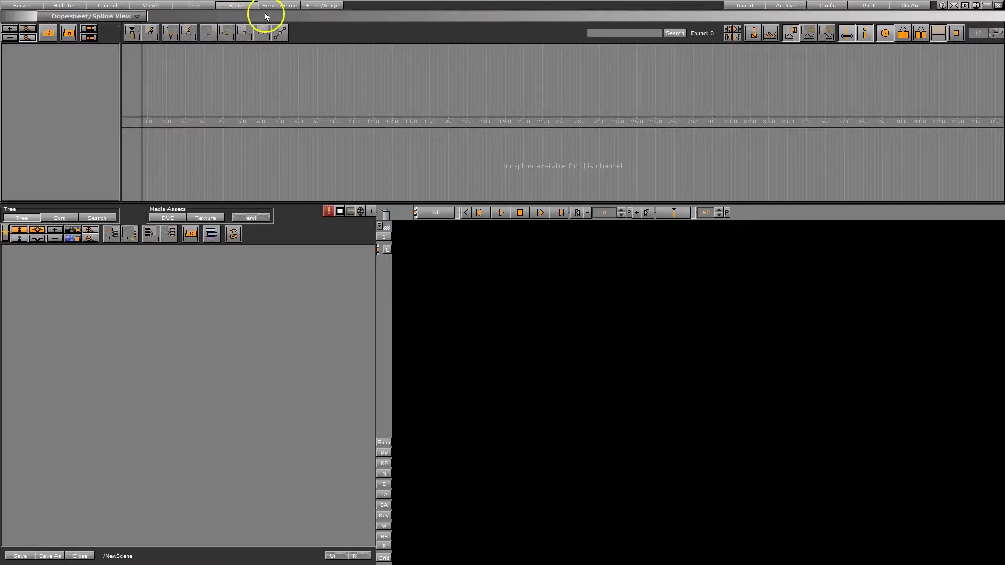
{"action": "left_click", "coordinate": [274, 7]}
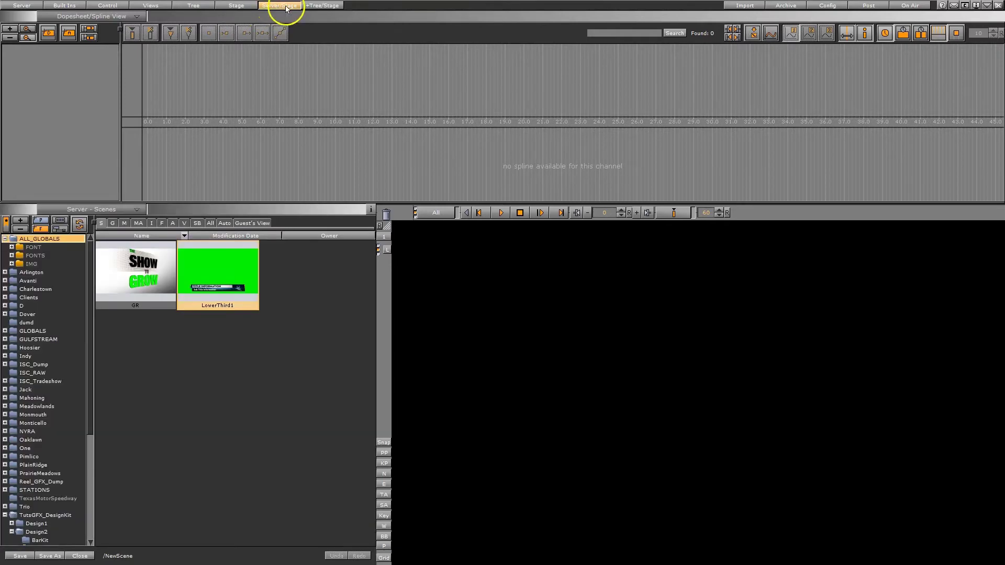
{"action": "left_click", "coordinate": [320, 7]}
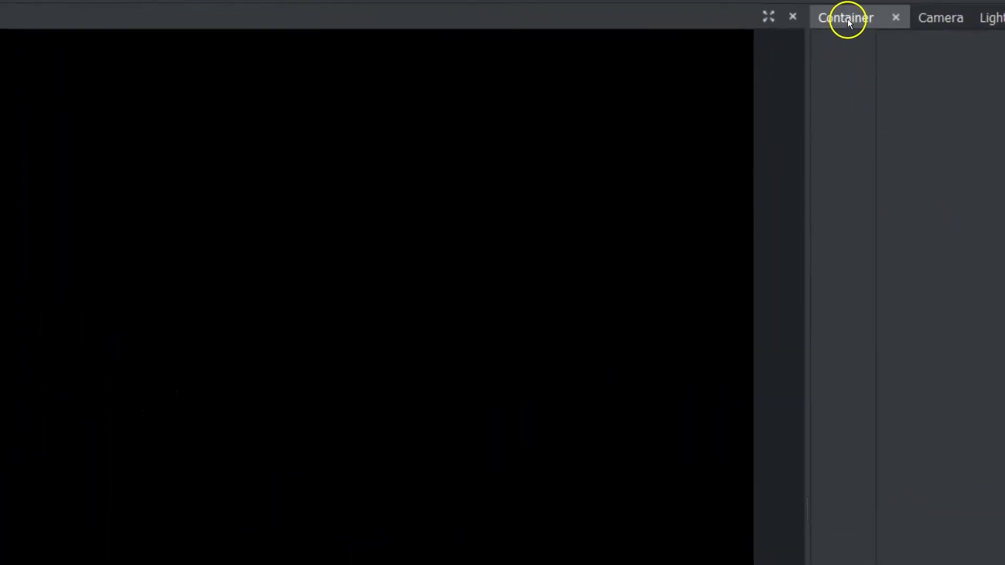
- In Viz Artist 4, move the Container panel beside Server, Control and Stage, undock it as a floating window and close it
{"action": "left_click", "coordinate": [914, 10]}
{"action": "left_click_drag", "start_coordinate": [315, 419], "coordinate": [598, 456]}
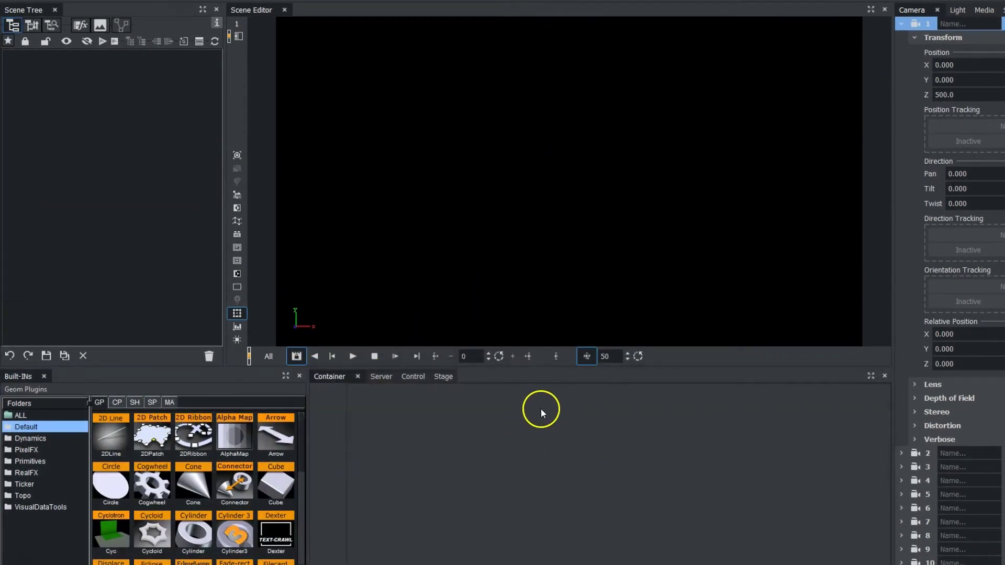
{"action": "left_click_drag", "start_coordinate": [338, 372], "coordinate": [178, 155]}
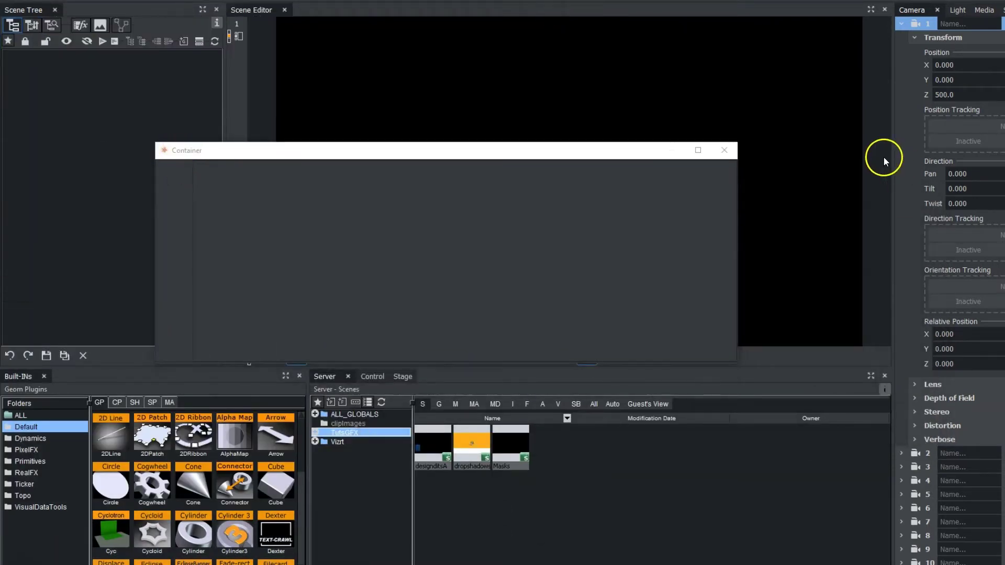
{"action": "left_click", "coordinate": [723, 150]}
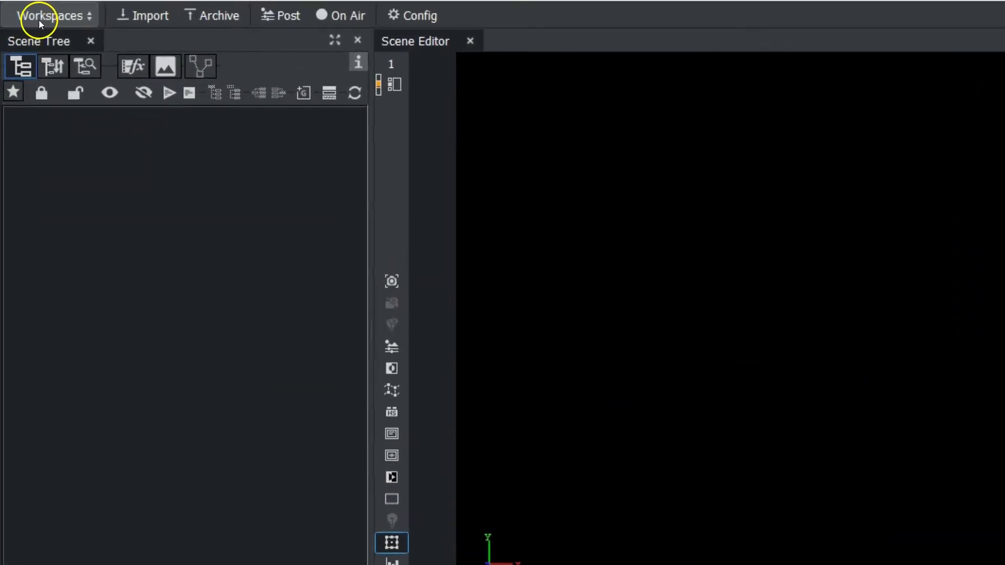
- View the Views workspace and the Stage workspace
{"action": "left_click", "coordinate": [39, 20]}
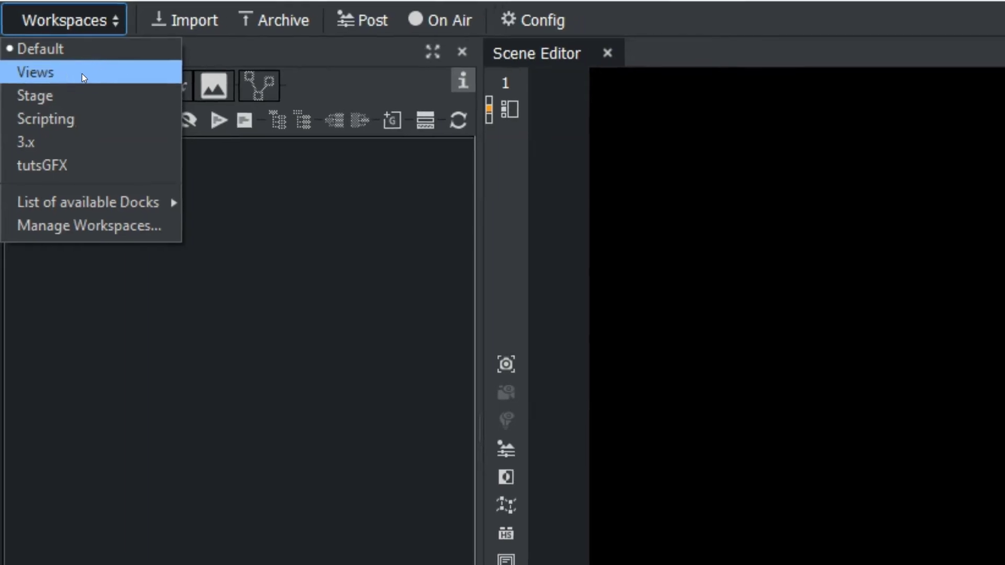
{"action": "left_click", "coordinate": [83, 75]}
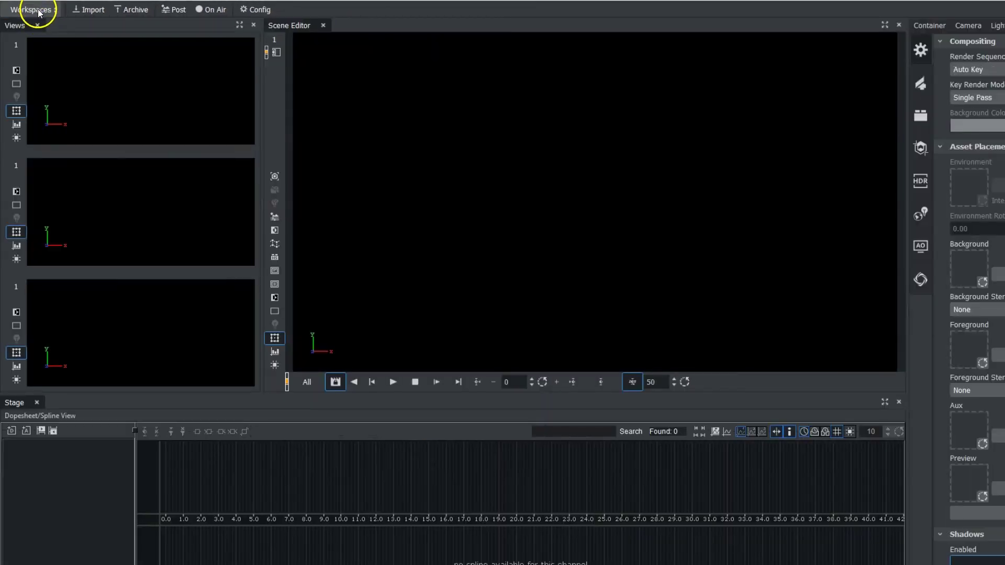
{"action": "left_click", "coordinate": [40, 10]}
{"action": "left_click", "coordinate": [32, 45]}
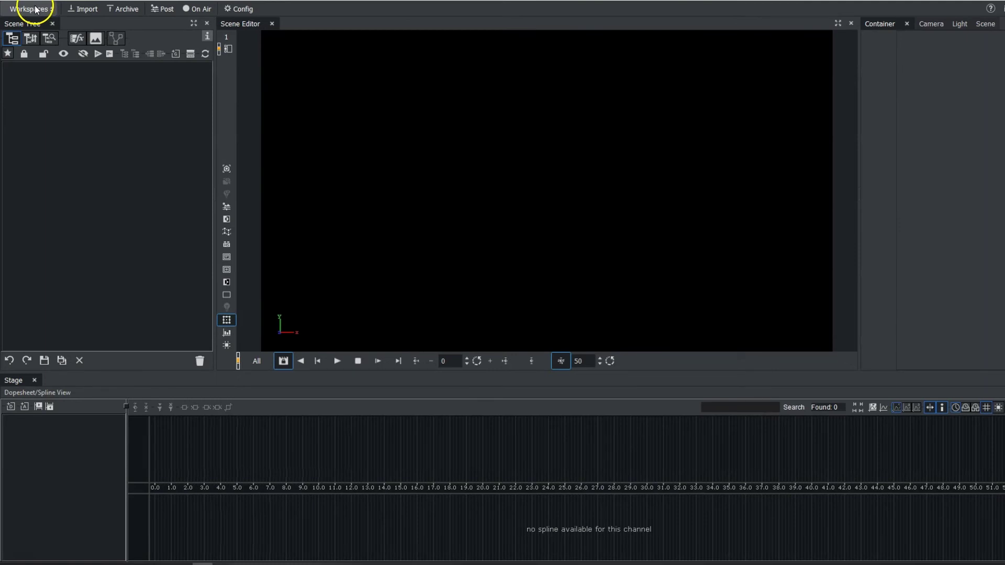
- View the Scripting workspace and switch to the 3.x workspace
{"action": "left_click", "coordinate": [37, 9]}
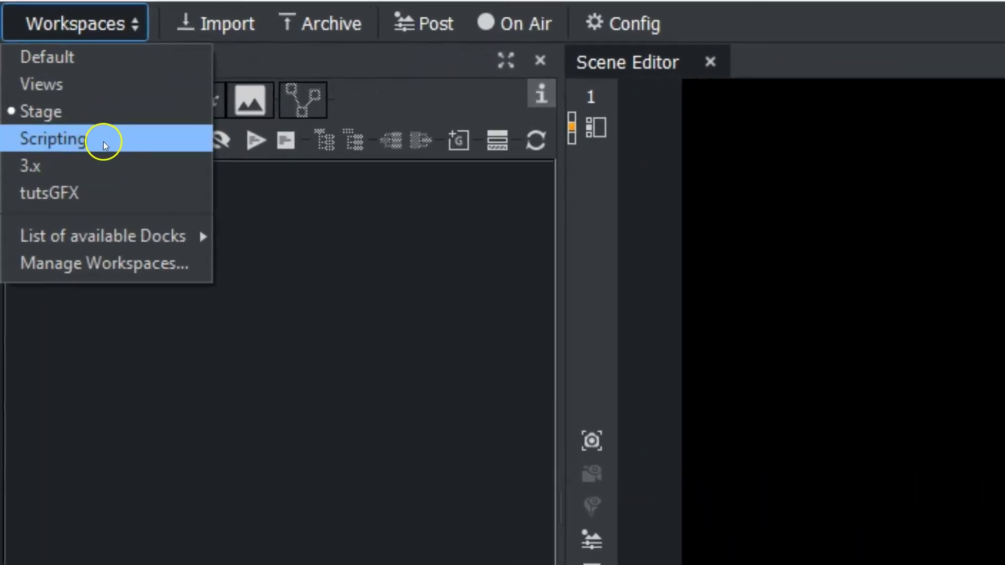
{"action": "left_click", "coordinate": [86, 117]}
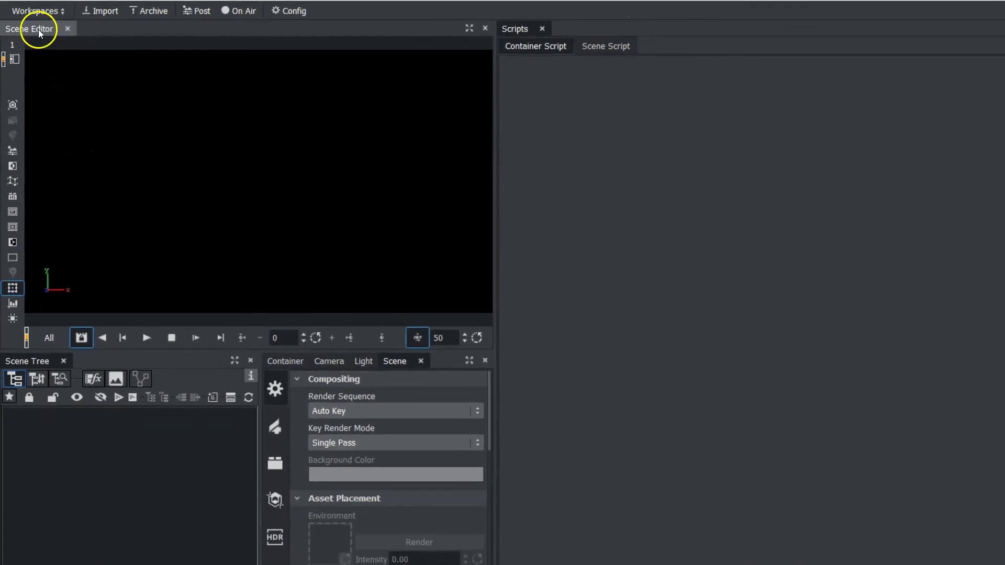
{"action": "left_click", "coordinate": [38, 10]}
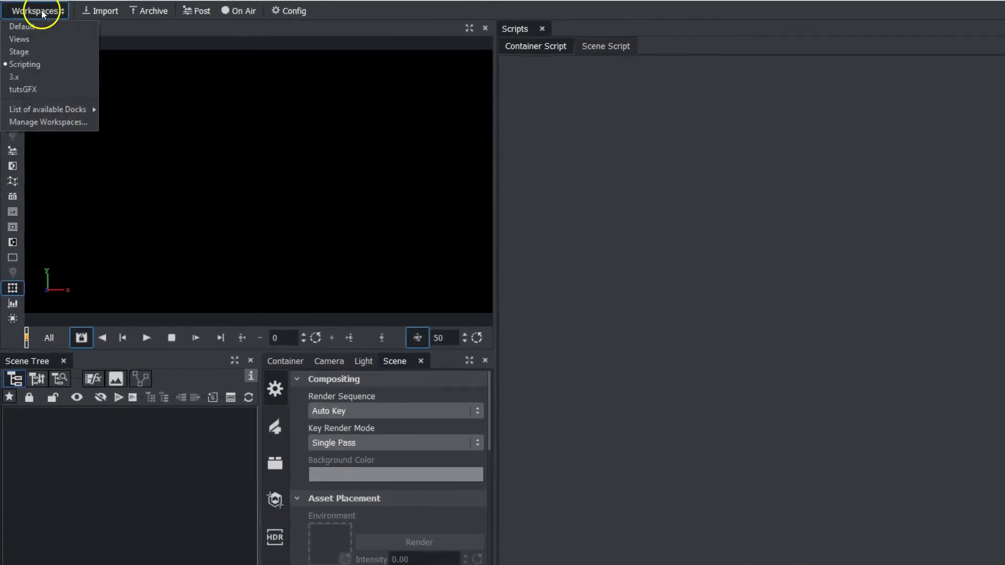
{"action": "left_click", "coordinate": [41, 77]}
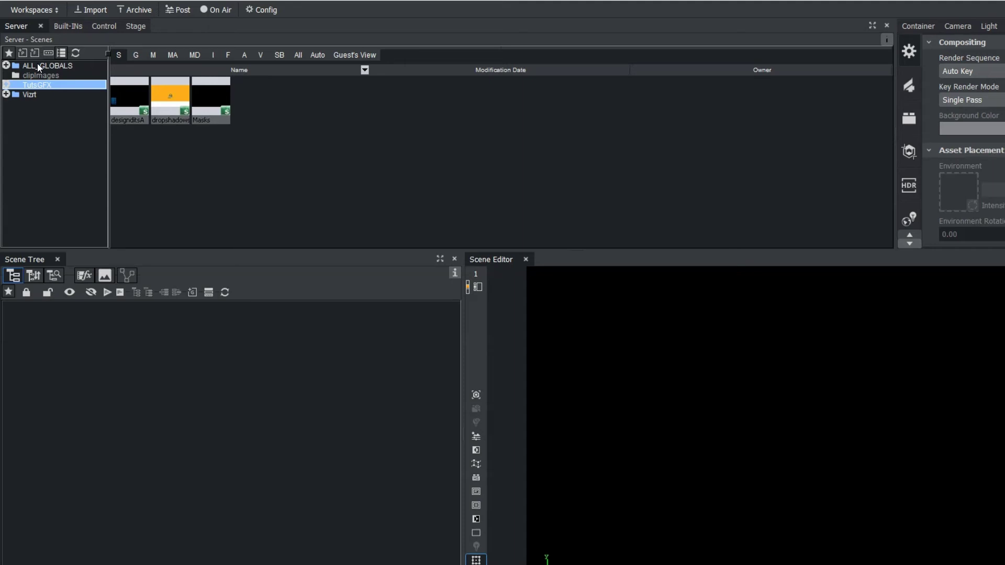
- View the workspace management dialog with its clone and delete options, and close it
{"action": "left_click", "coordinate": [34, 10]}
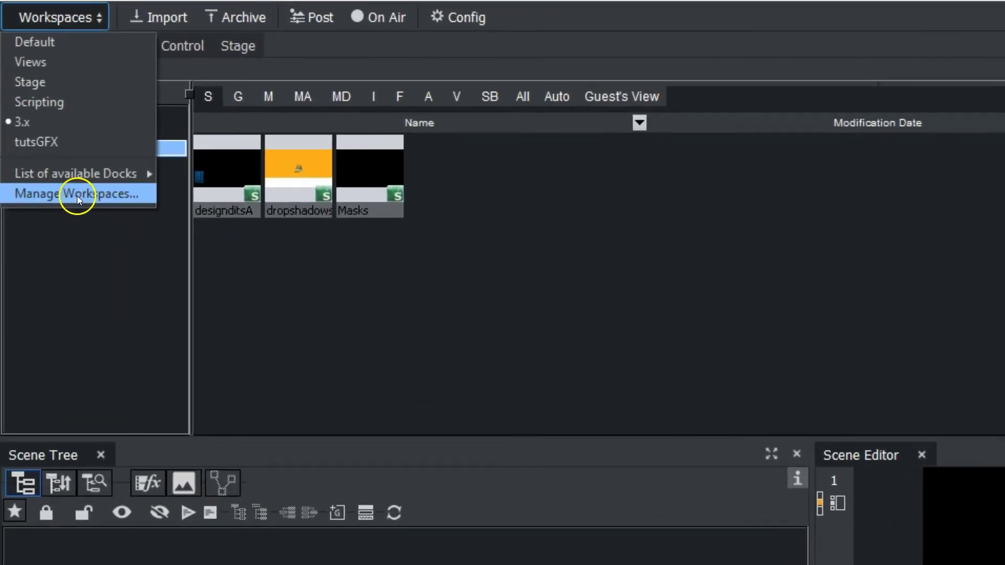
{"action": "left_click", "coordinate": [77, 194]}
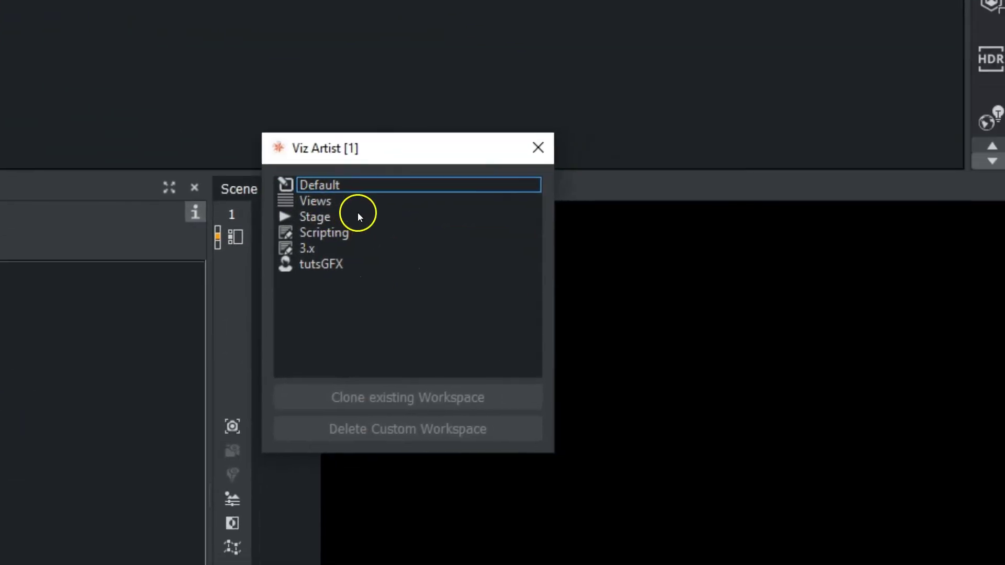
{"action": "left_click_drag", "start_coordinate": [347, 142], "coordinate": [61, 130]}
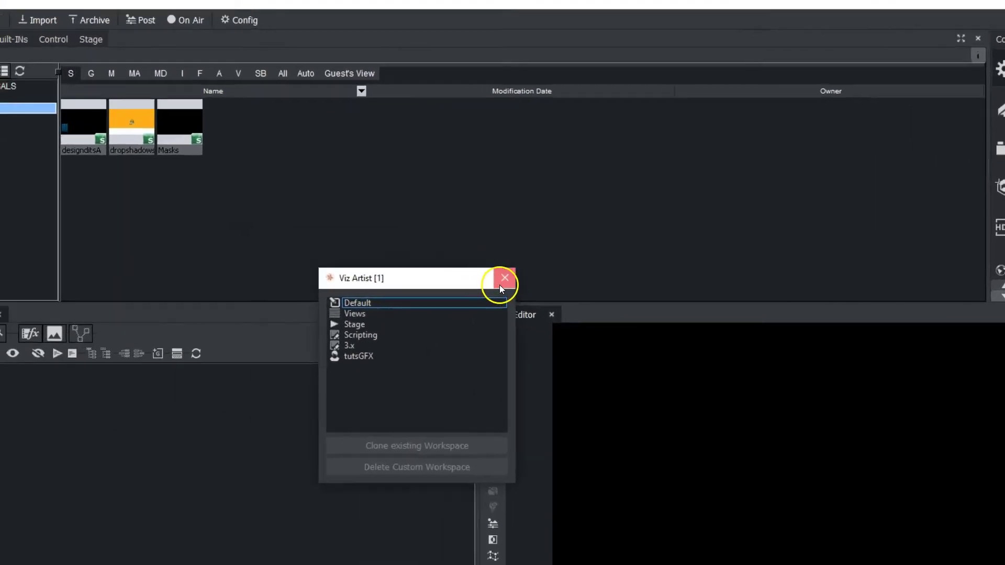
{"action": "left_click", "coordinate": [372, 229]}
- Add the Rendergraph dock to the 3.x workspace to view it, and close it again
{"action": "left_click", "coordinate": [71, 21]}
{"action": "mouse_move", "coordinate": [75, 187]}
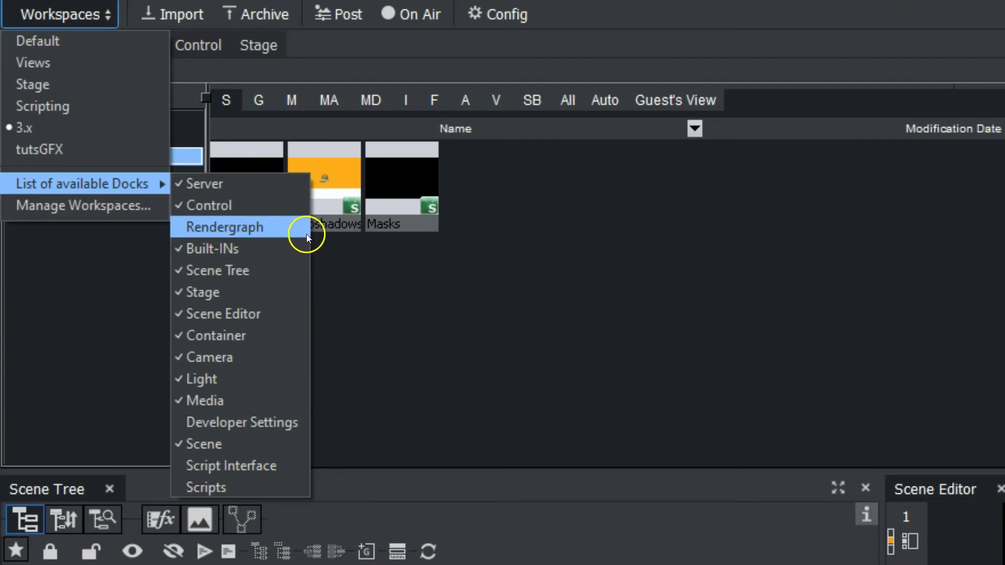
{"action": "left_click", "coordinate": [246, 227]}
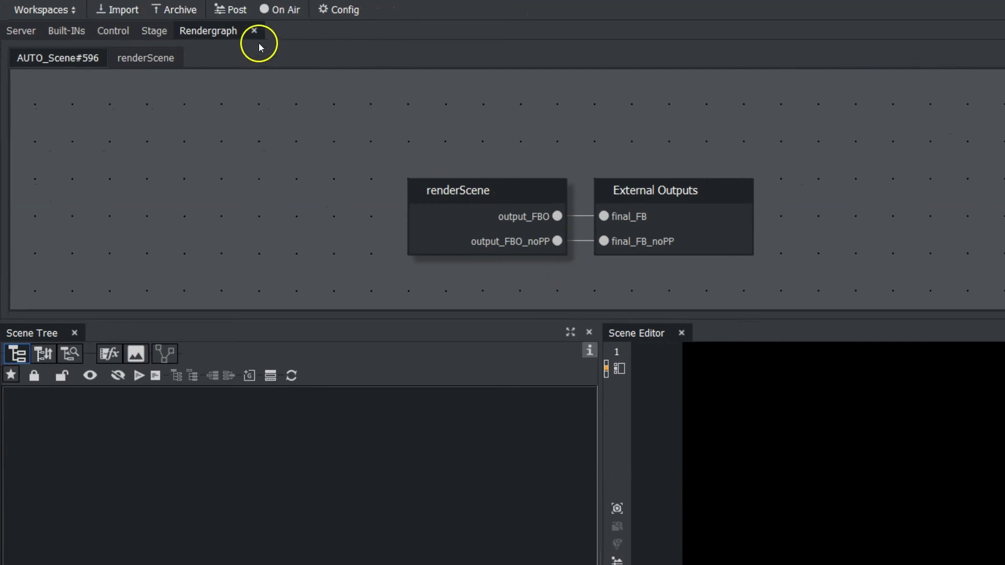
{"action": "left_click", "coordinate": [253, 31]}
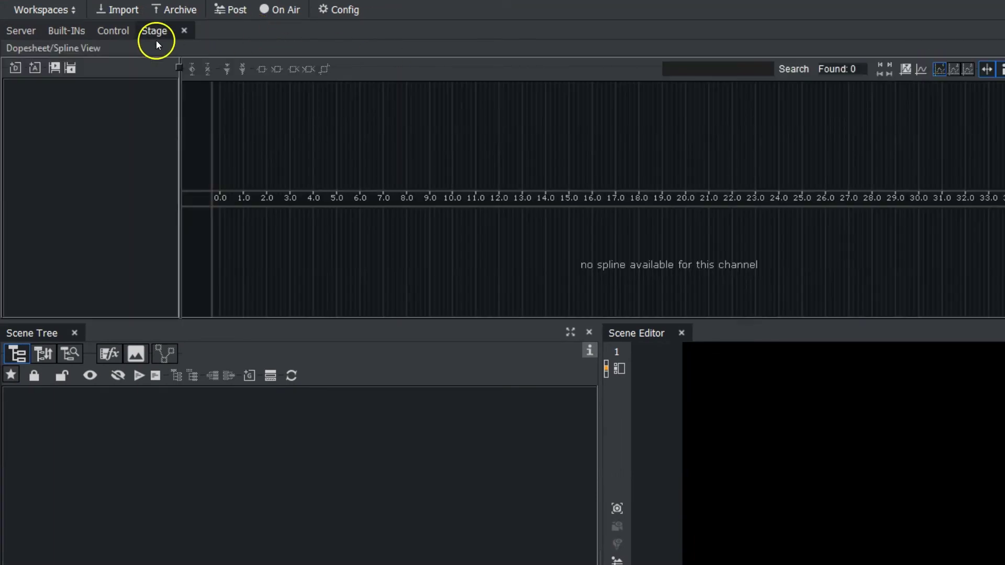
- Show the server content and open the 1-Scenes folder under ALL_GLOBALS
{"action": "left_click", "coordinate": [44, 9]}
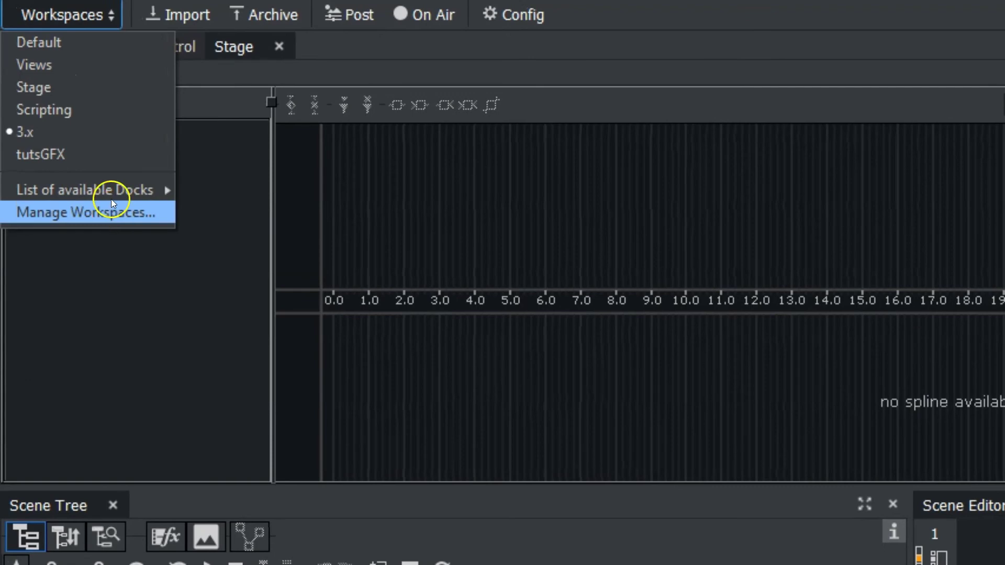
{"action": "mouse_move", "coordinate": [77, 131]}
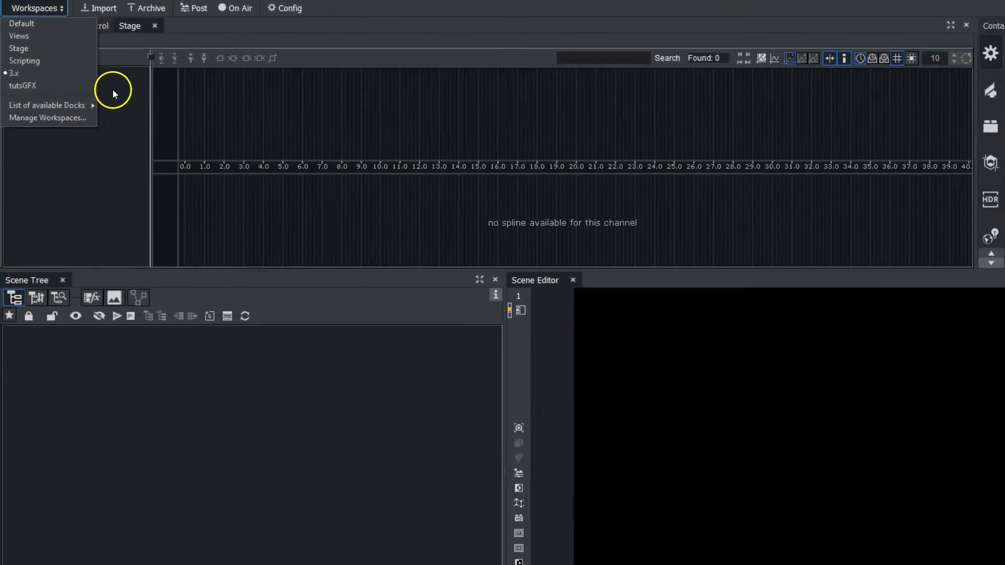
{"action": "left_click", "coordinate": [26, 54]}
{"action": "left_click", "coordinate": [17, 26]}
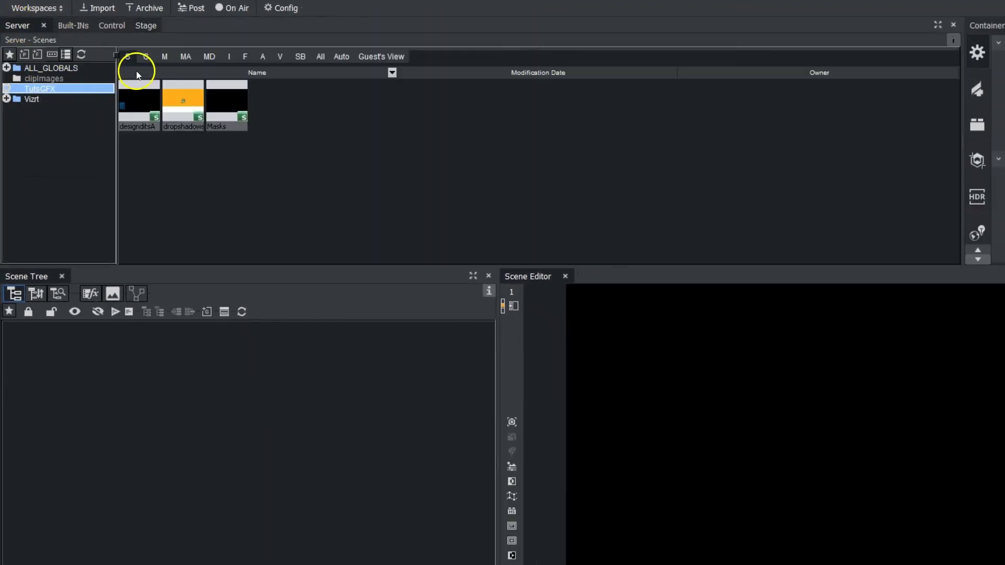
{"action": "double_click", "coordinate": [56, 70]}
{"action": "left_click", "coordinate": [49, 78]}
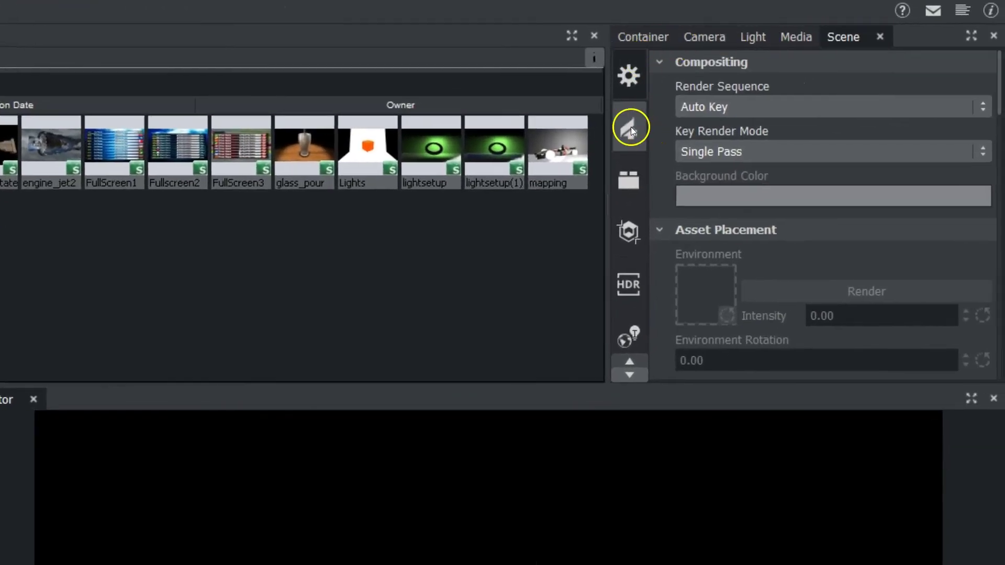
- Load the area light scene with the Version 4 render engine and expand its noname container in the scene tree
{"action": "left_click", "coordinate": [977, 89]}
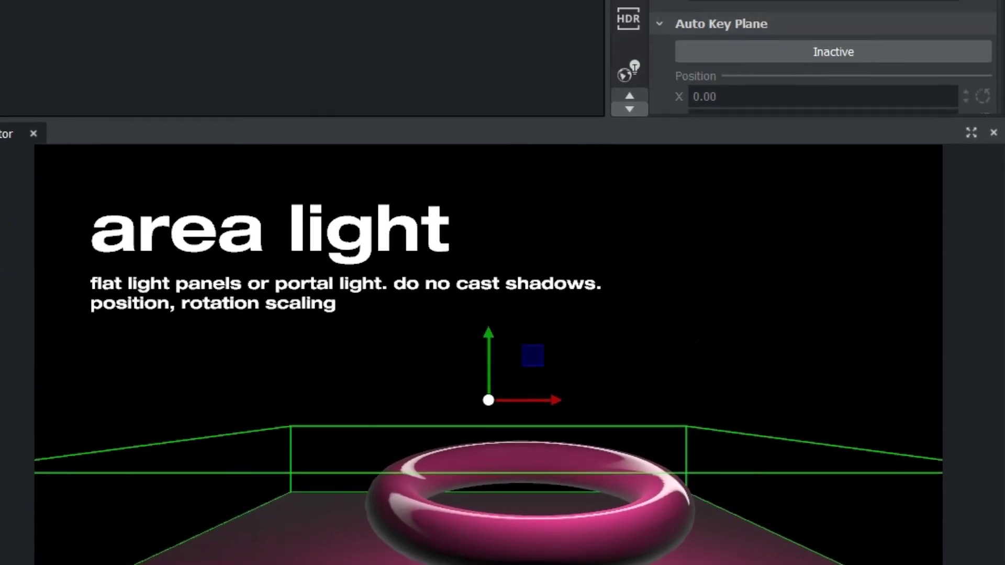
{"action": "left_click", "coordinate": [911, 85]}
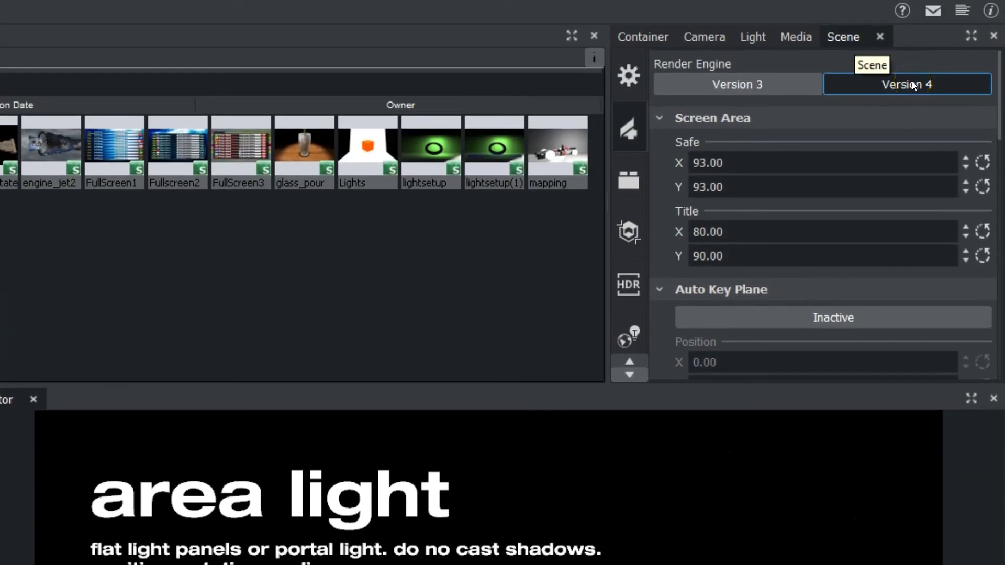
{"action": "left_click", "coordinate": [349, 132]}
{"action": "left_click", "coordinate": [15, 330]}
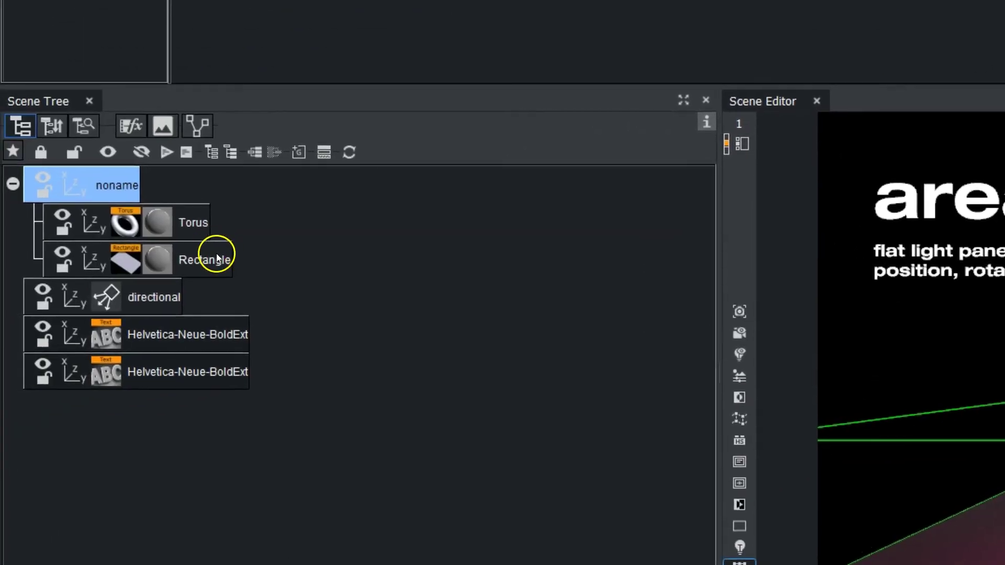
- Show the torus's material in an enlarged floating Container window and examine its texture settings
{"action": "left_click_drag", "start_coordinate": [161, 221], "coordinate": [157, 259]}
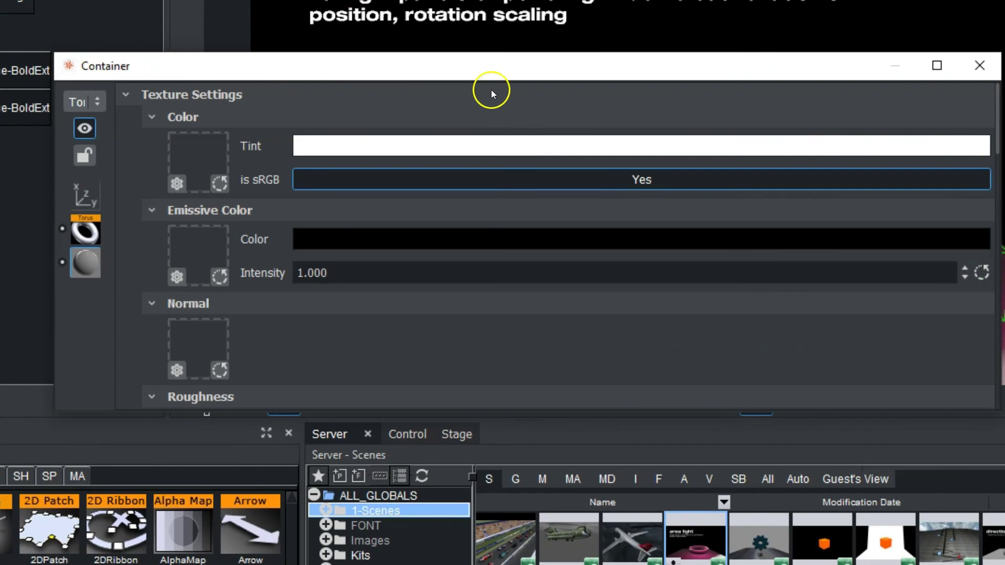
{"action": "left_click_drag", "start_coordinate": [460, 58], "coordinate": [460, 0]}
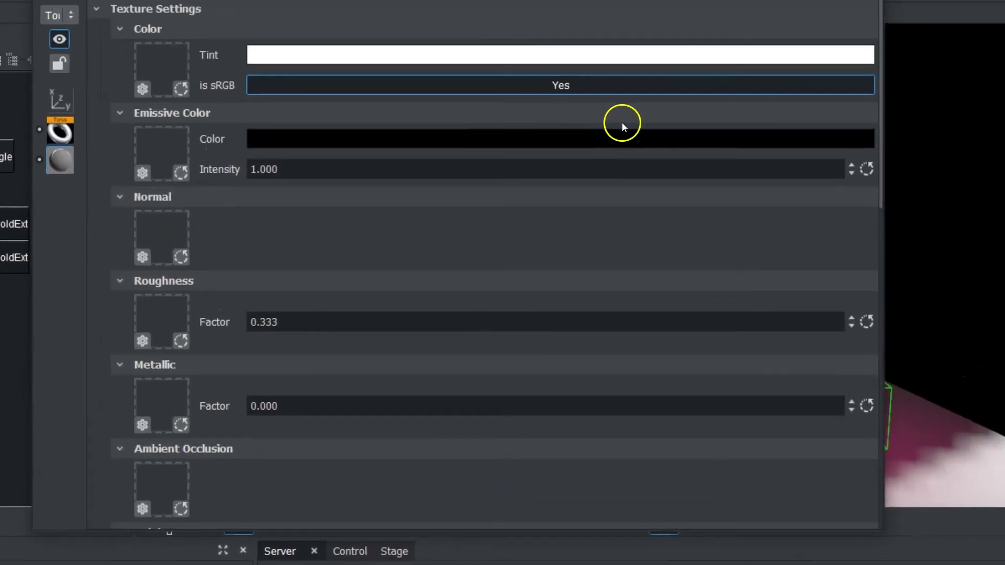
{"action": "scroll", "coordinate": [685, 83], "scroll_direction": "down", "scroll_amount": 5}
{"action": "scroll", "coordinate": [582, 275], "scroll_direction": "down", "scroll_amount": 3}
{"action": "scroll", "coordinate": [582, 281], "scroll_direction": "up", "scroll_amount": 8}
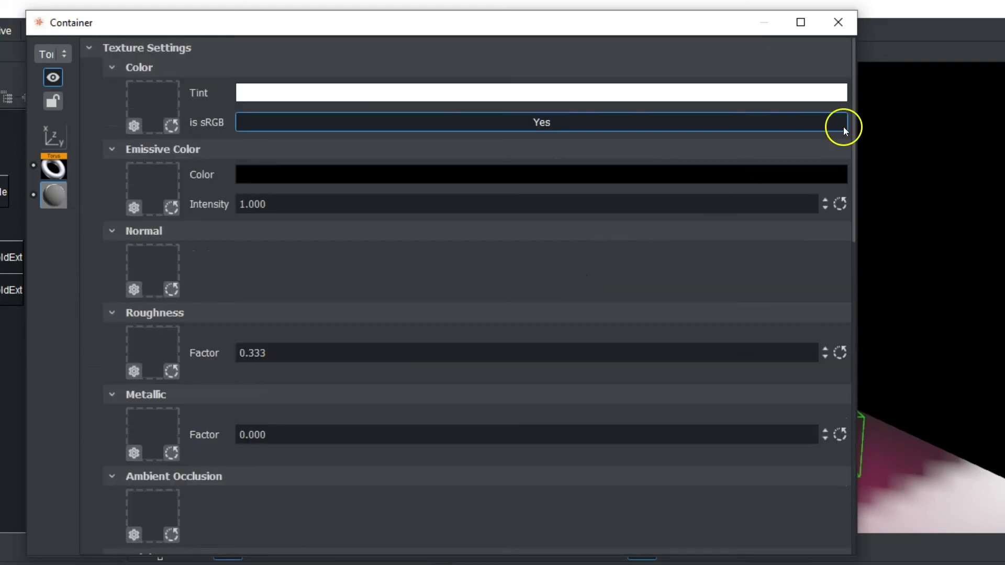